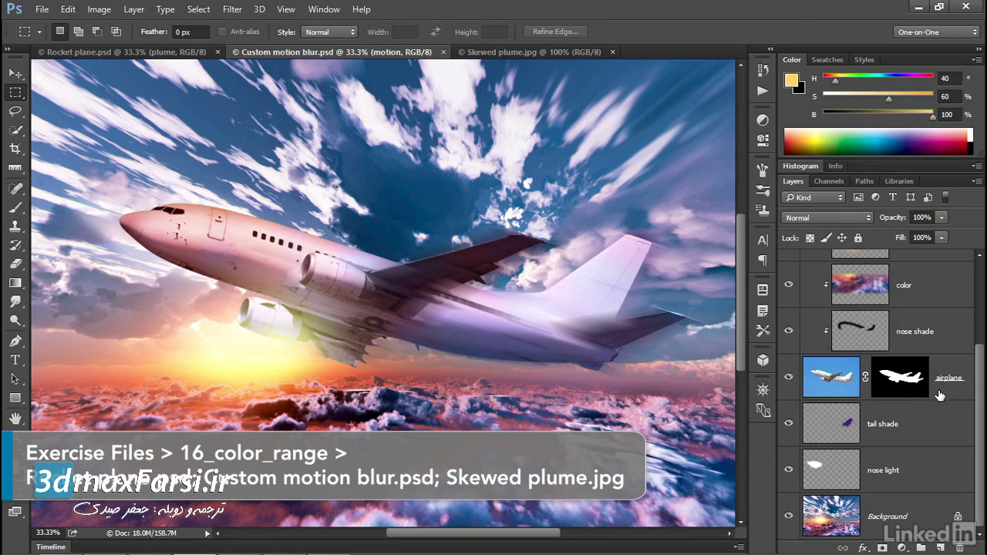
Duplicate the Skewed plume.jpg background layer into Custom motion blur.psd, directly above the tail shade layer.
click(927, 430)
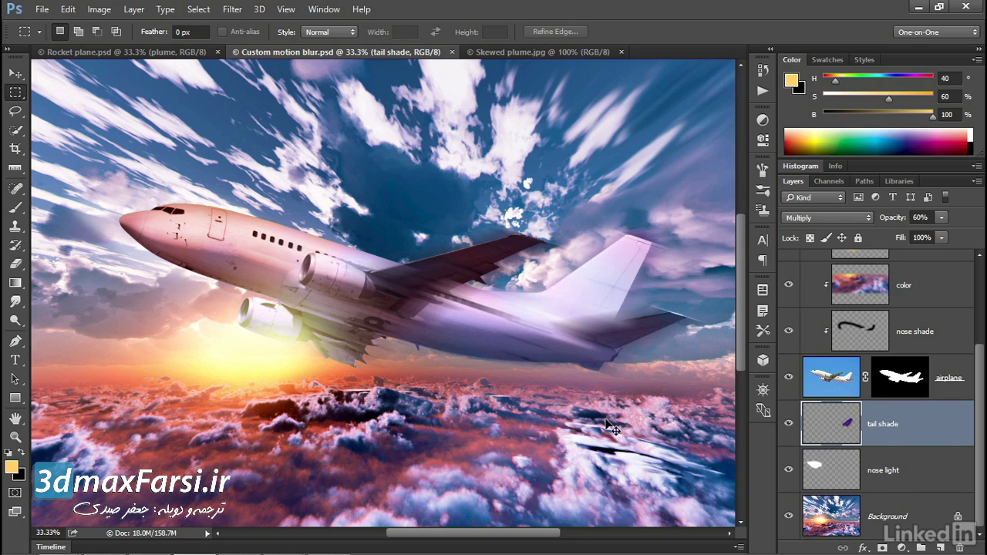
key(ctrl+Tab)
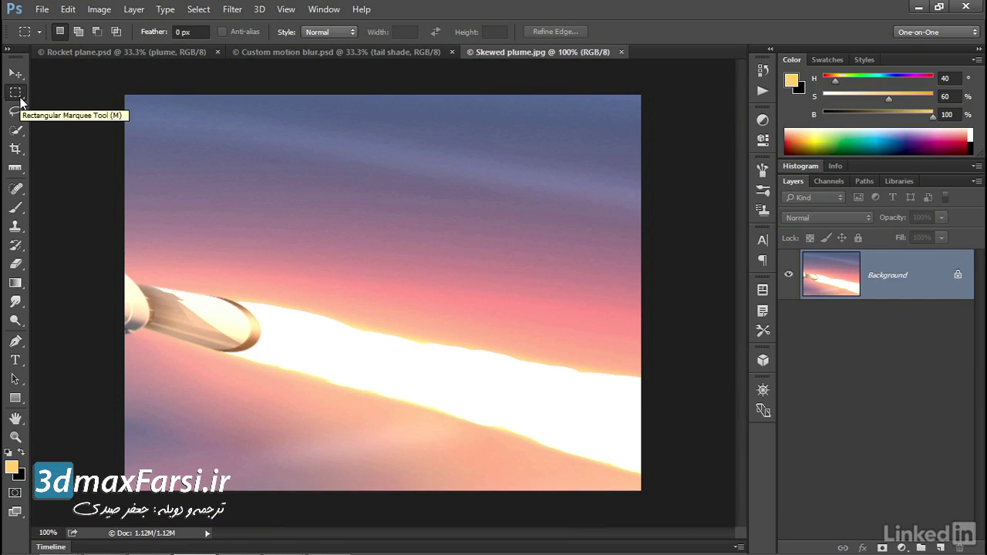
right_click(400, 201)
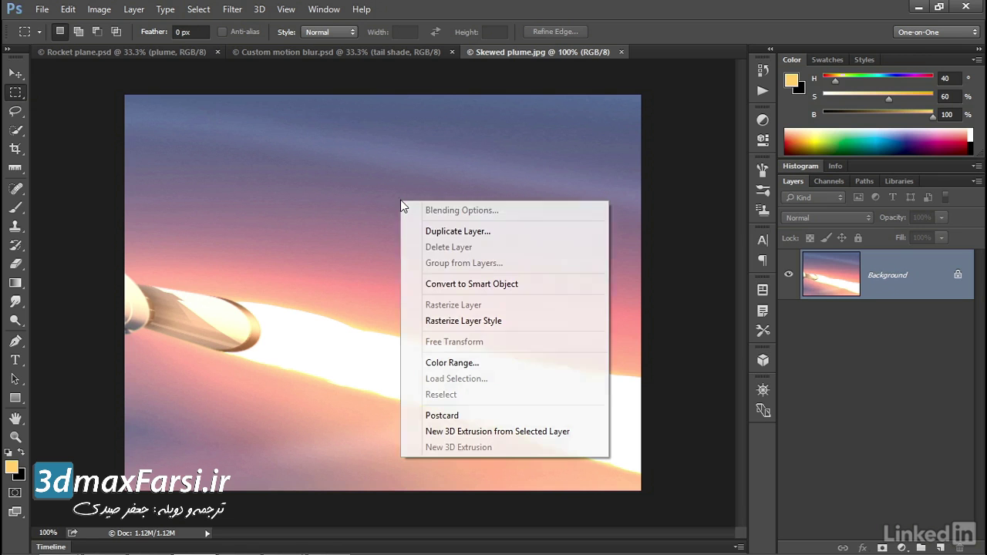
click(500, 232)
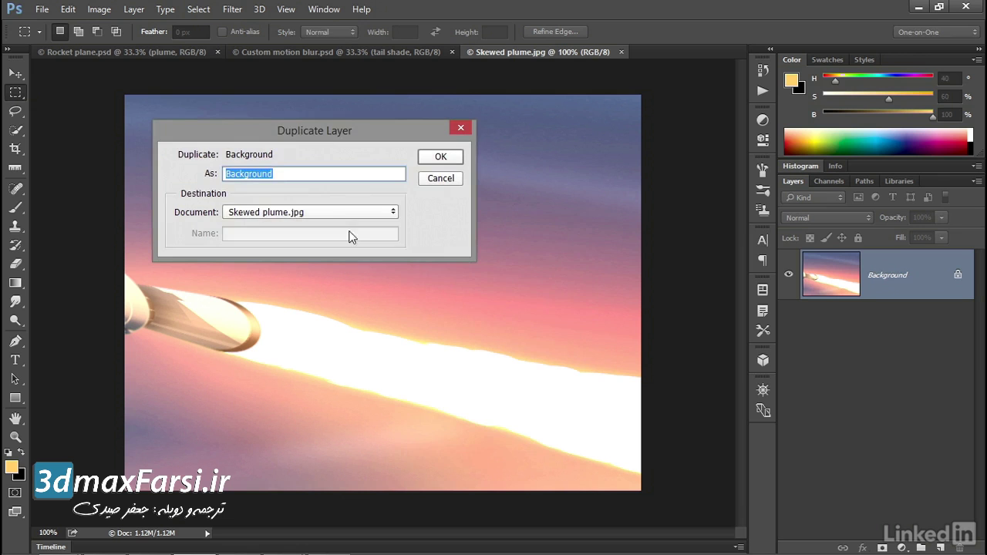
click(328, 213)
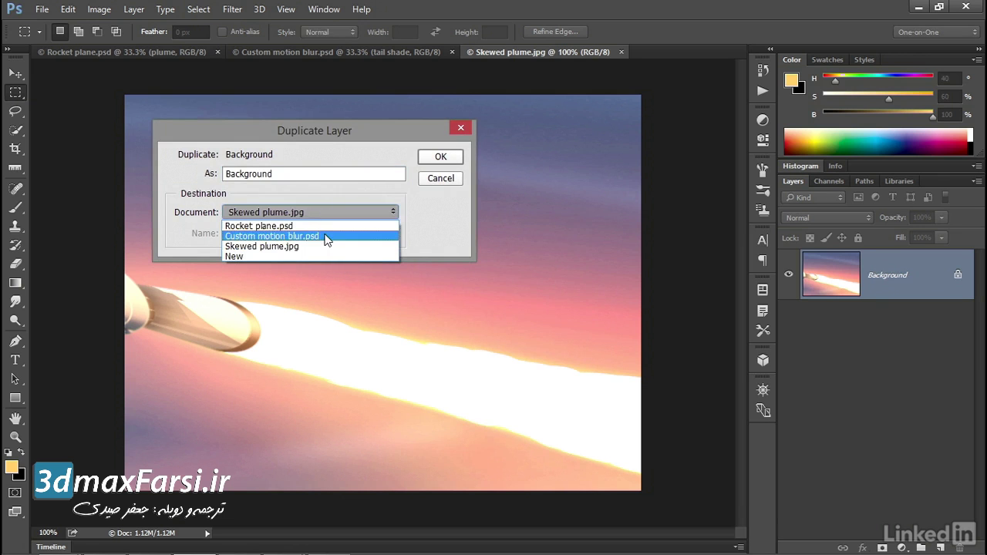
click(328, 240)
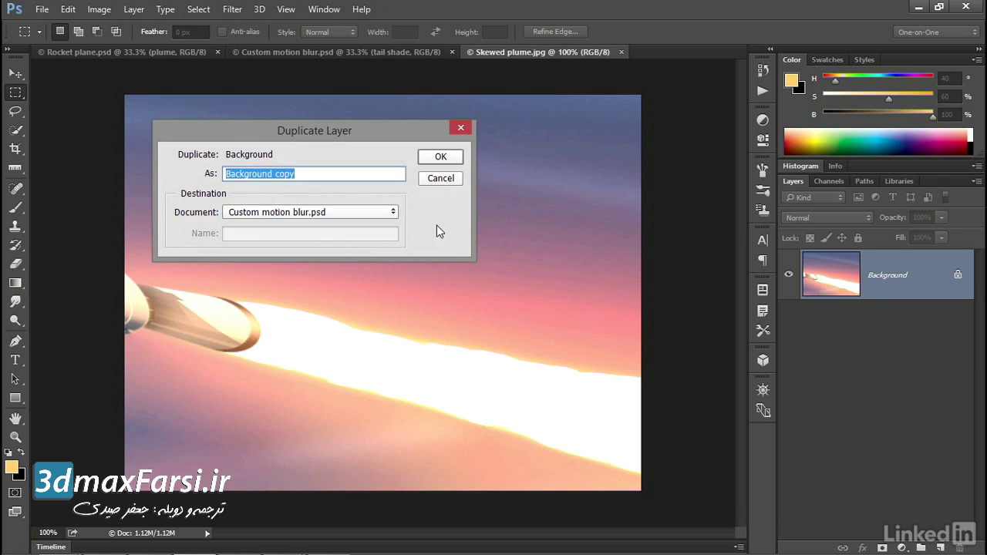
click(431, 158)
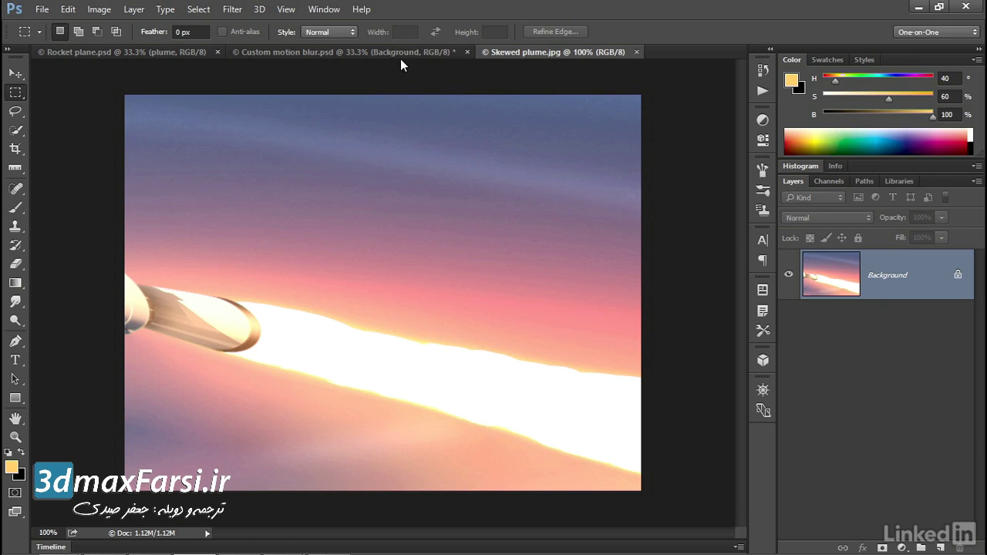
In Custom motion blur.psd, move the duplicated plume image behind the airplane so the white exhaust comes out of the tail end.
click(399, 55)
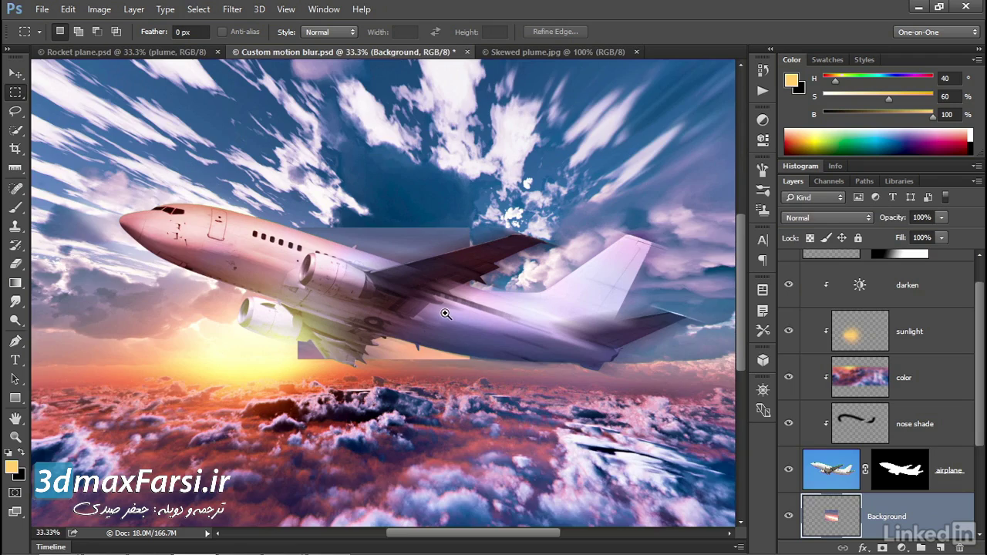
key(ctrl+plus)
key(ctrl+plus)
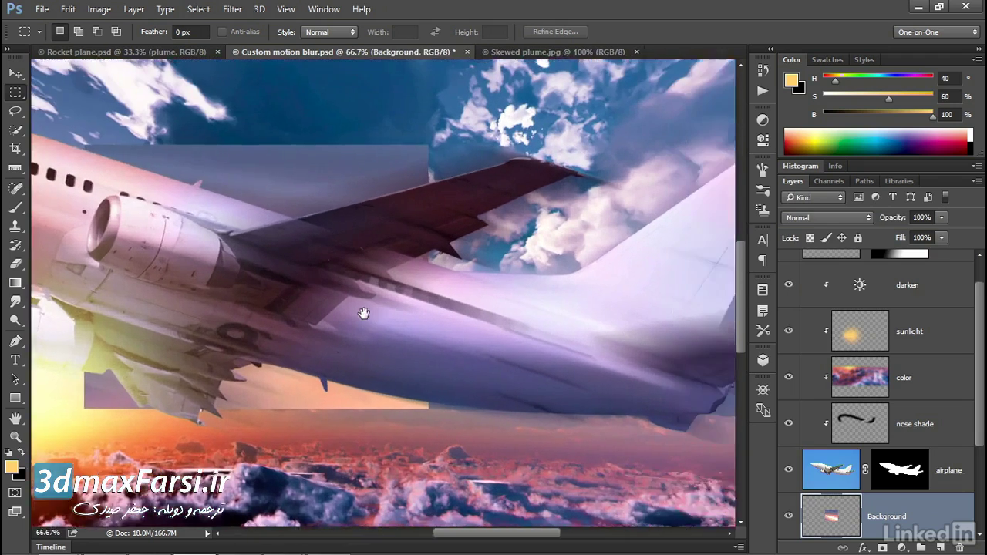
drag(363, 314, 118, 203)
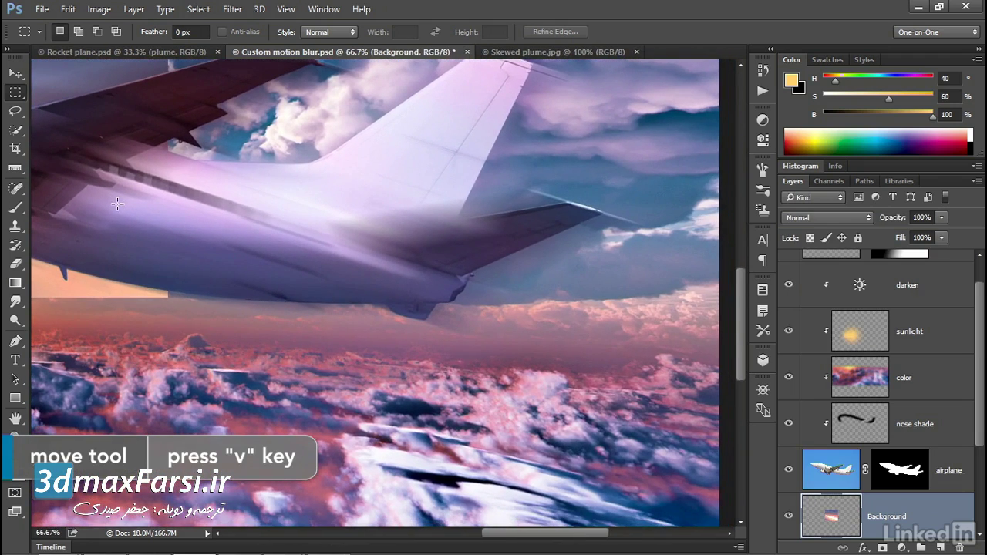
key(v)
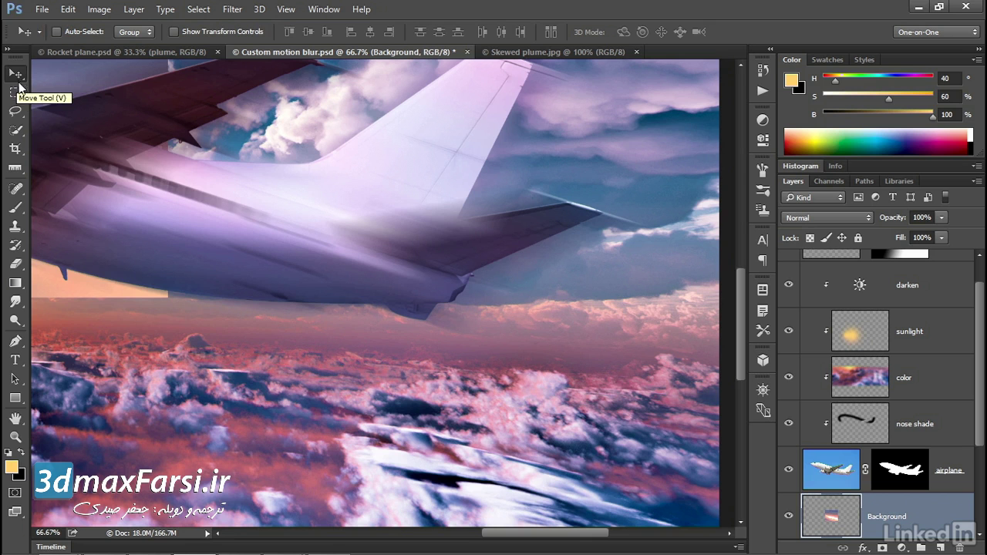
drag(77, 285, 635, 349)
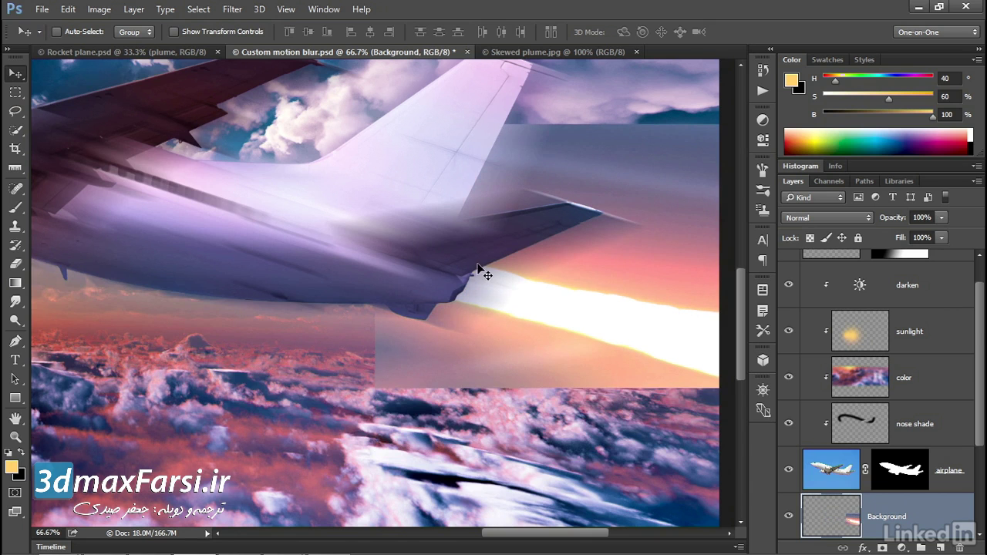
Rename the duplicated Background layer above tail shade as plume.
scroll(887, 436, down, 2)
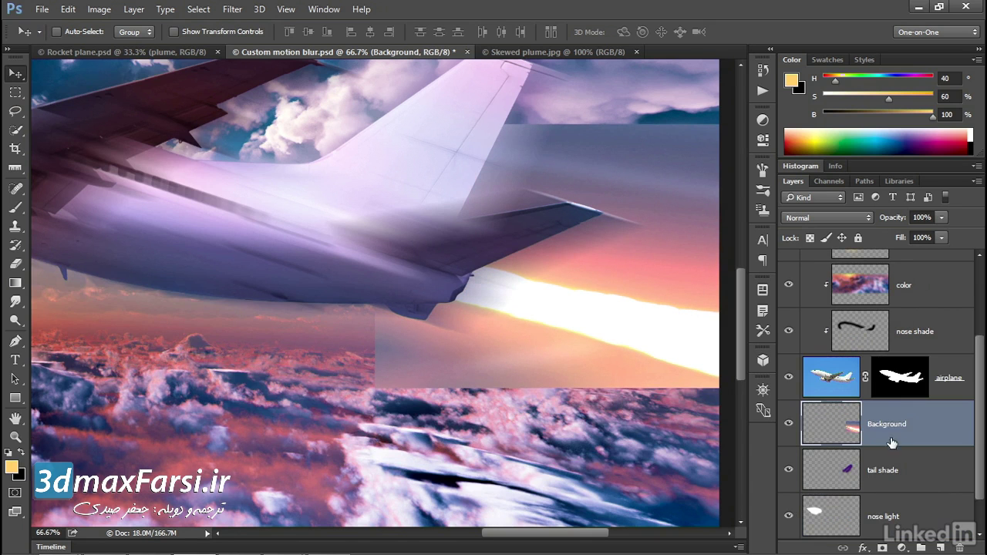
double_click(880, 425)
text(P)
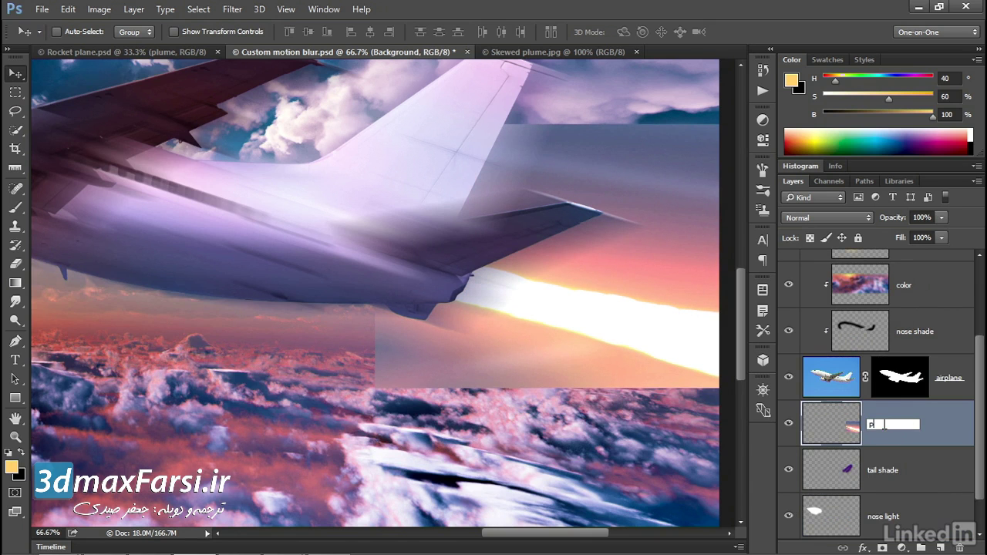
key(Return)
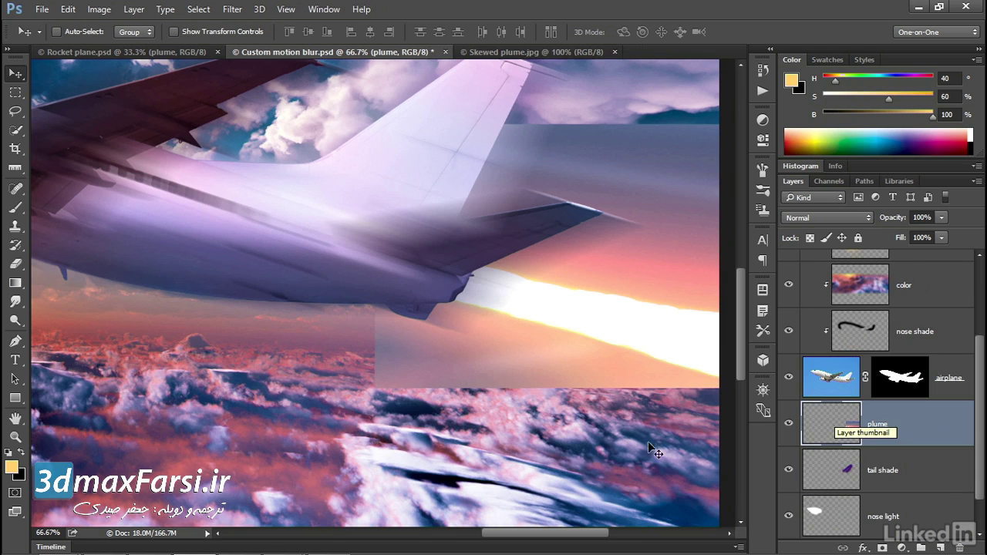
Show only the plume layer and load its outline as a selection.
alt+click(789, 424)
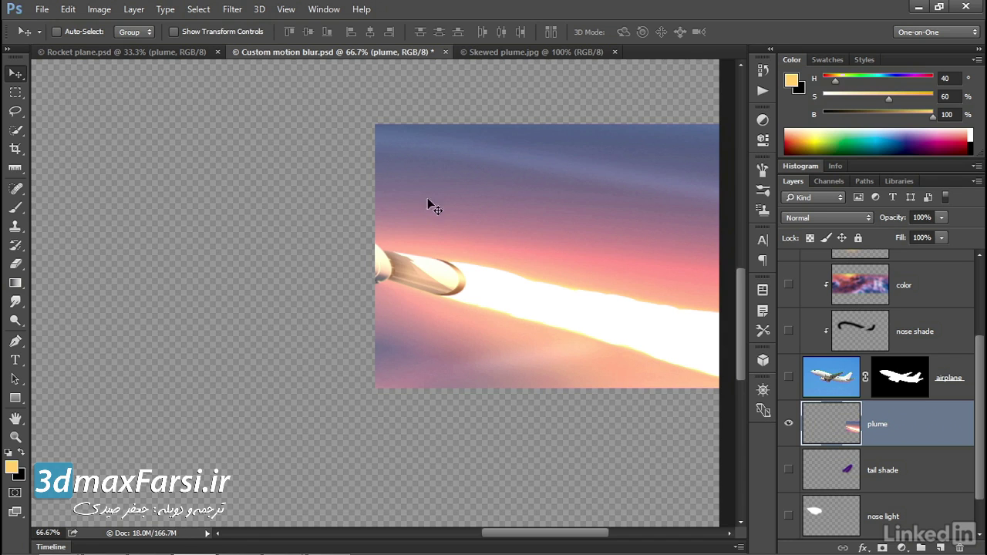
key(ctrl)
ctrl+click(835, 432)
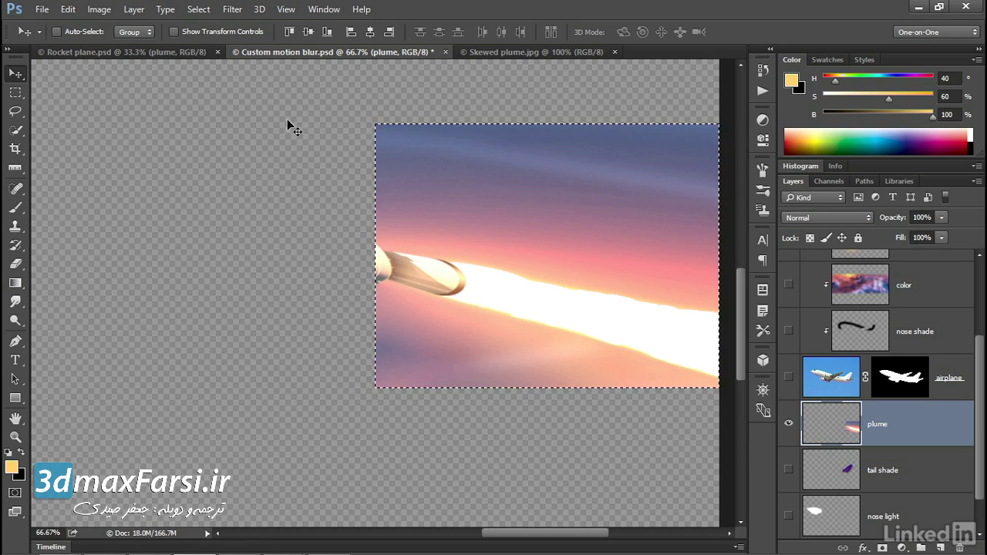
Select the white exhaust within the current selection using Color Range, with sampled colors, Fuzziness 40 and Invert turned off.
click(198, 10)
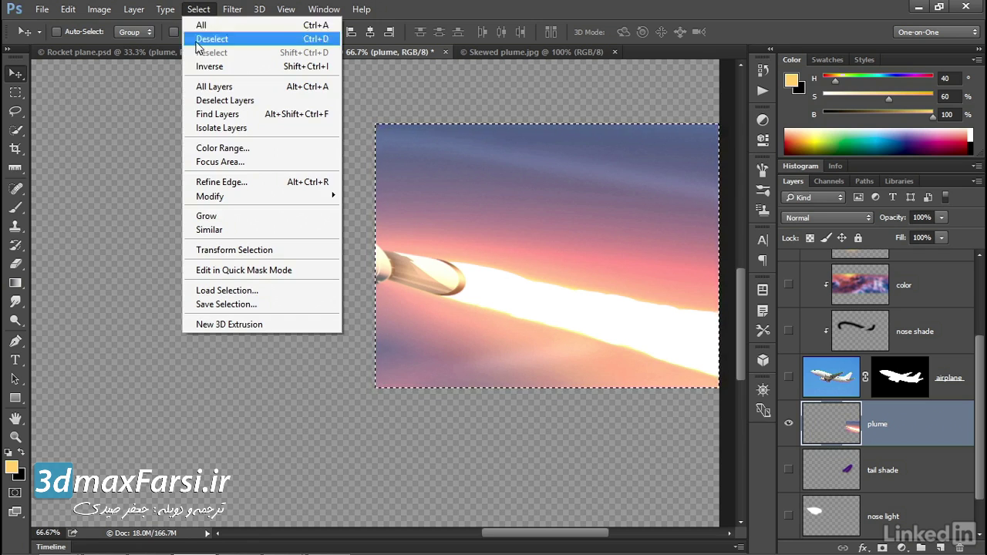
click(266, 151)
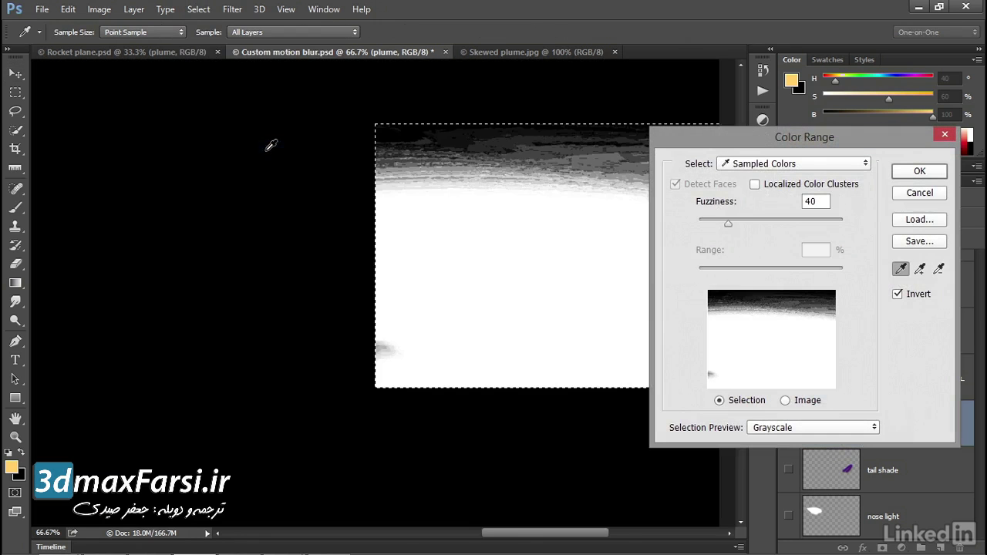
drag(687, 143, 82, 114)
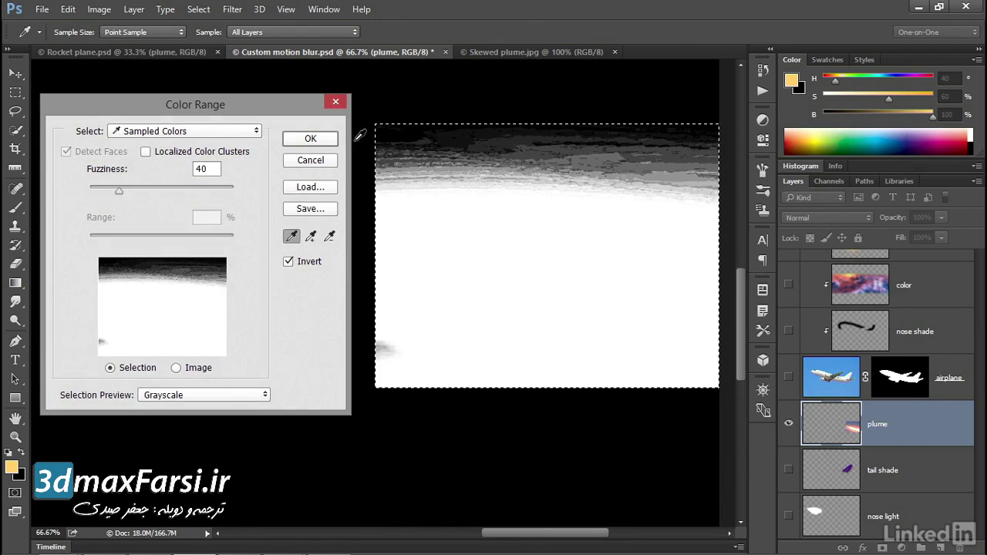
click(588, 294)
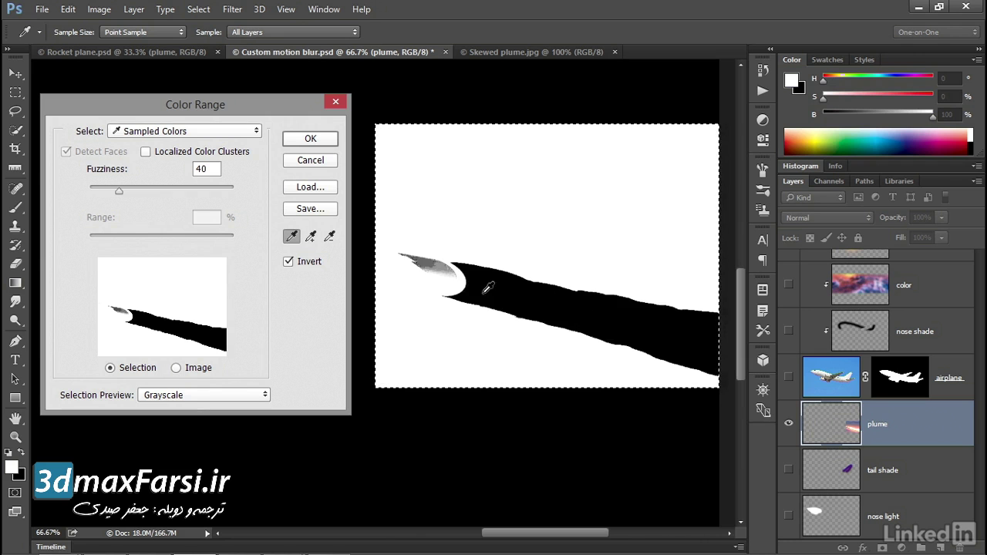
click(289, 263)
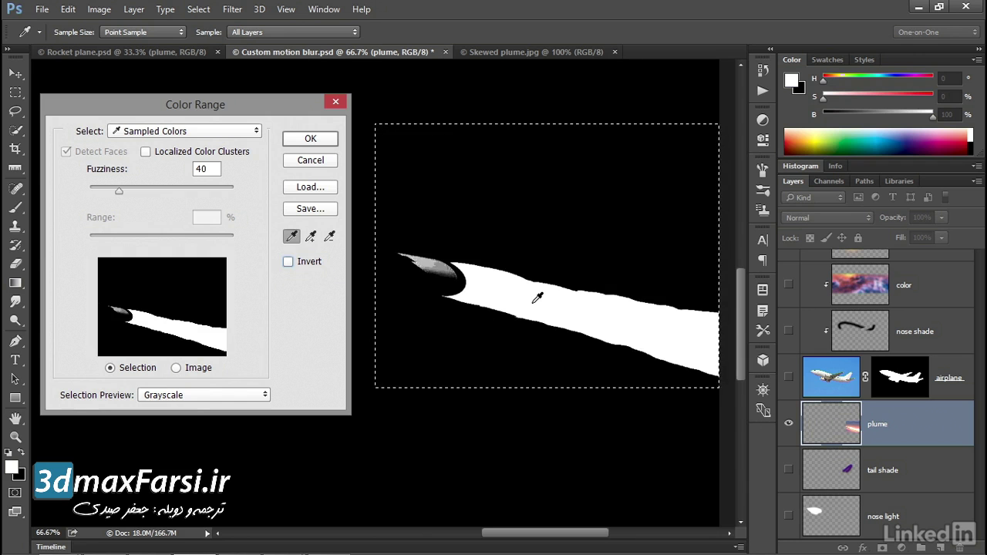
click(532, 355)
click(434, 362)
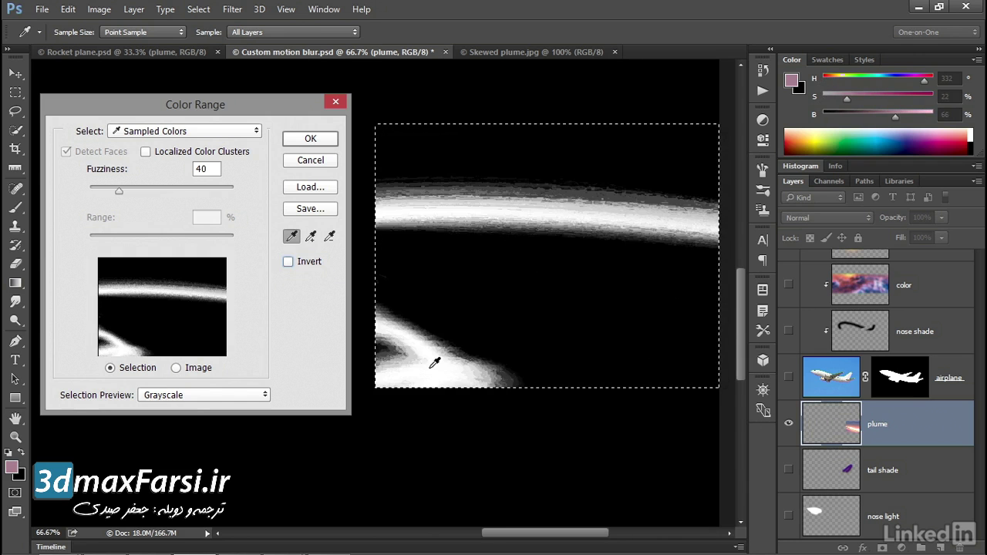
click(568, 304)
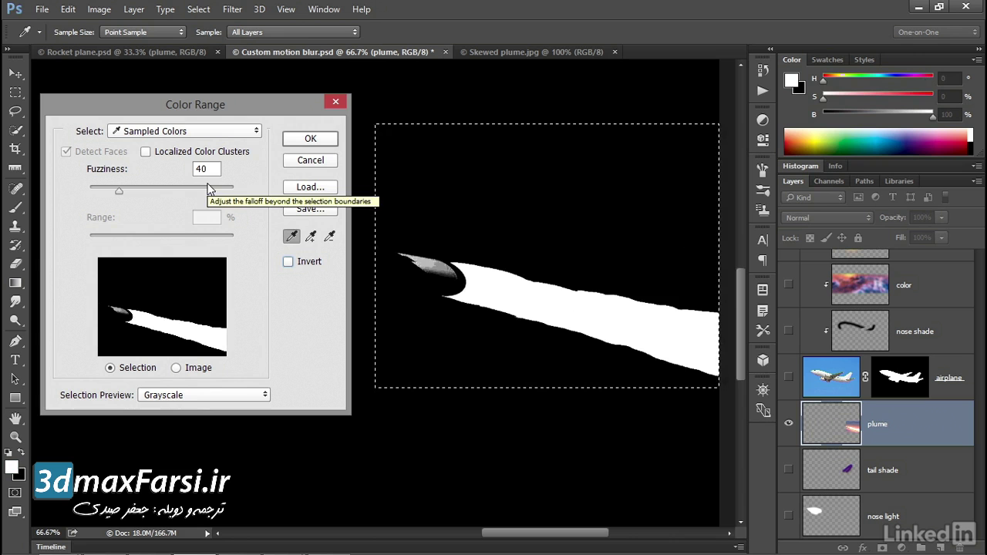
click(293, 141)
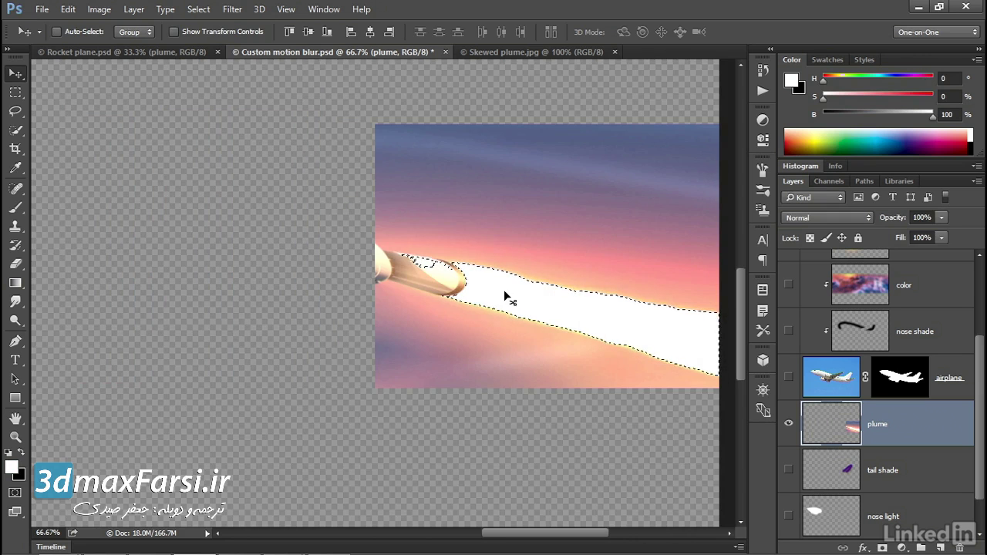
Convert the selection into a layer mask on the plume layer and show all the other layers again.
click(882, 548)
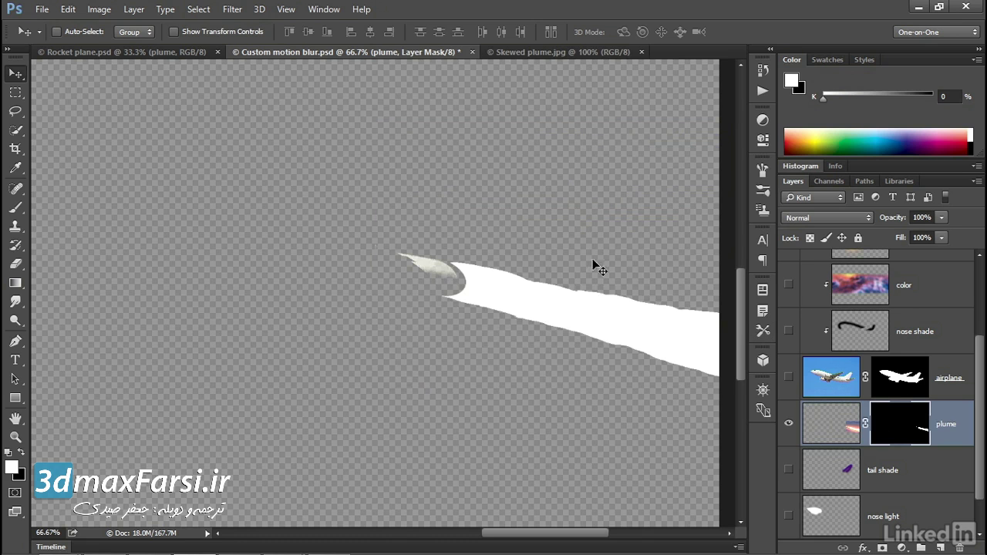
alt+click(789, 427)
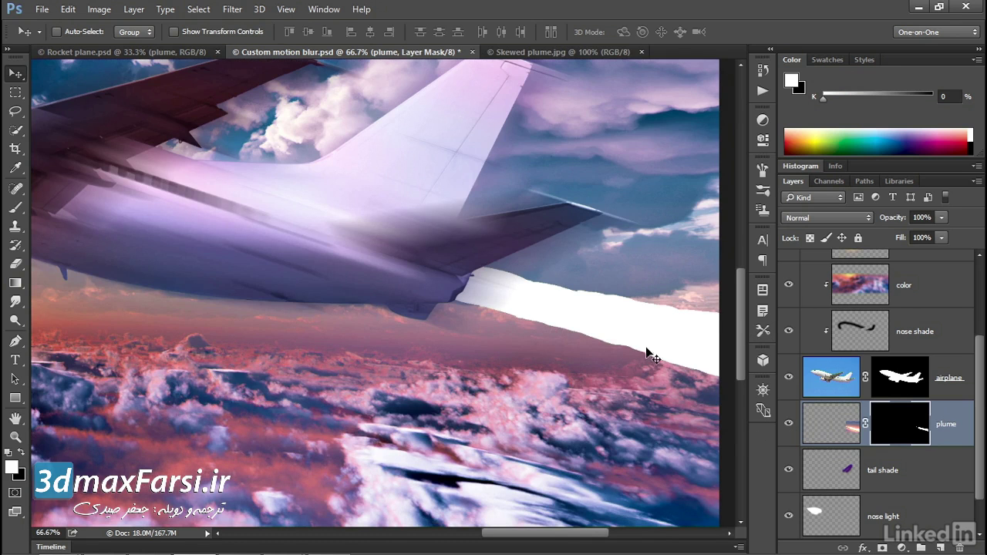
Set the feather of the plume layer's mask to 2 px.
double_click(907, 430)
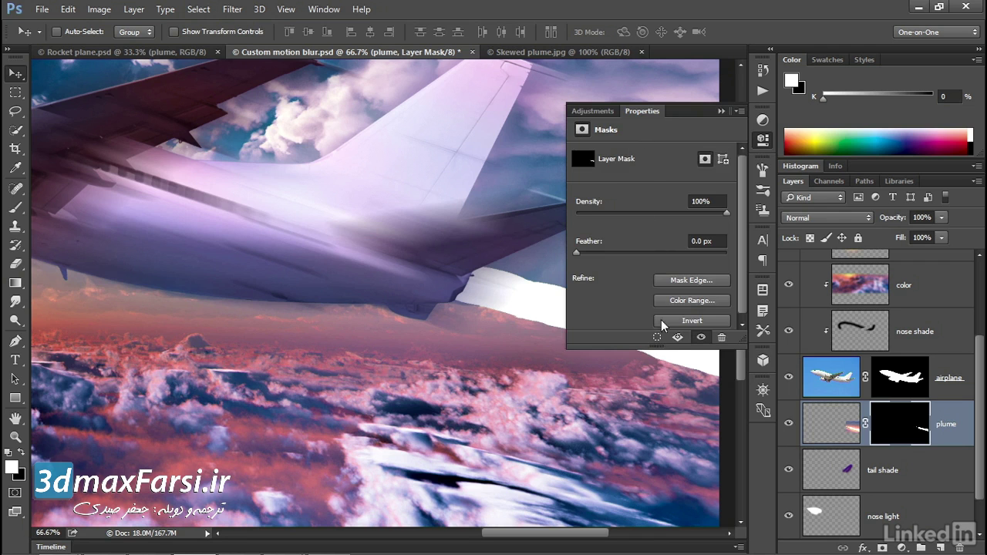
drag(660, 342, 663, 370)
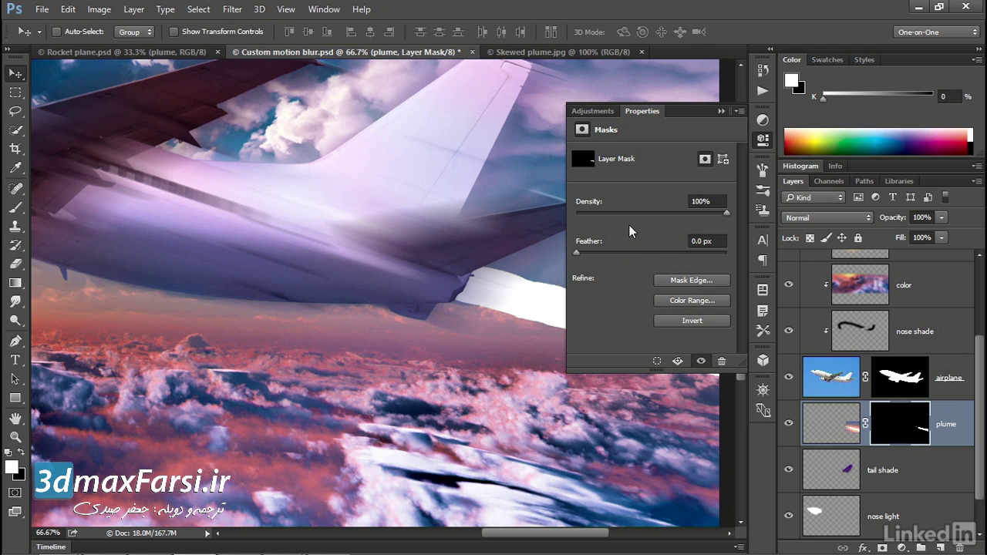
click(714, 243)
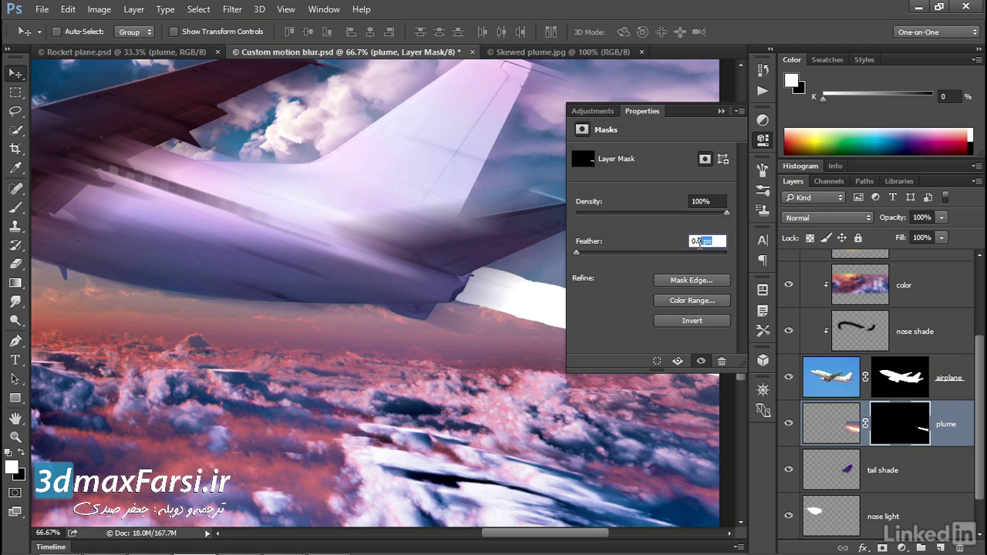
text(2)
key(Return)
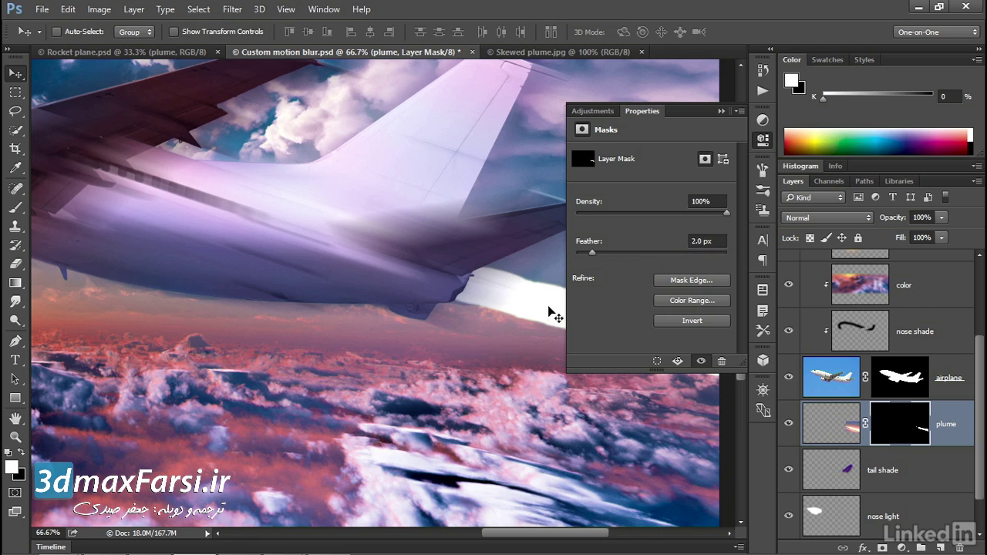
click(722, 112)
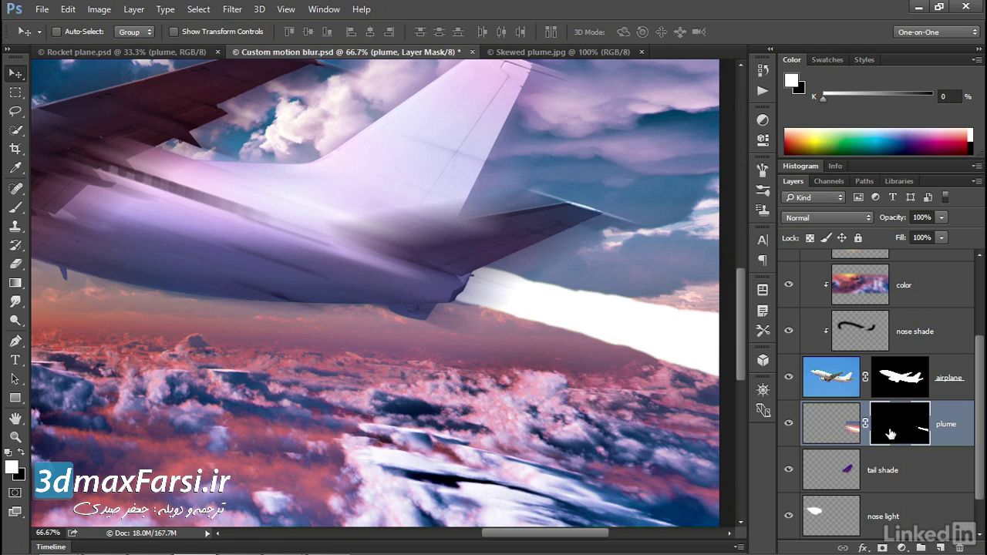
Add an Outer Glow to the plume layer with color ffbf7f, Linear Dodge (Add) blending, 50% opacity and 50 px size.
click(863, 549)
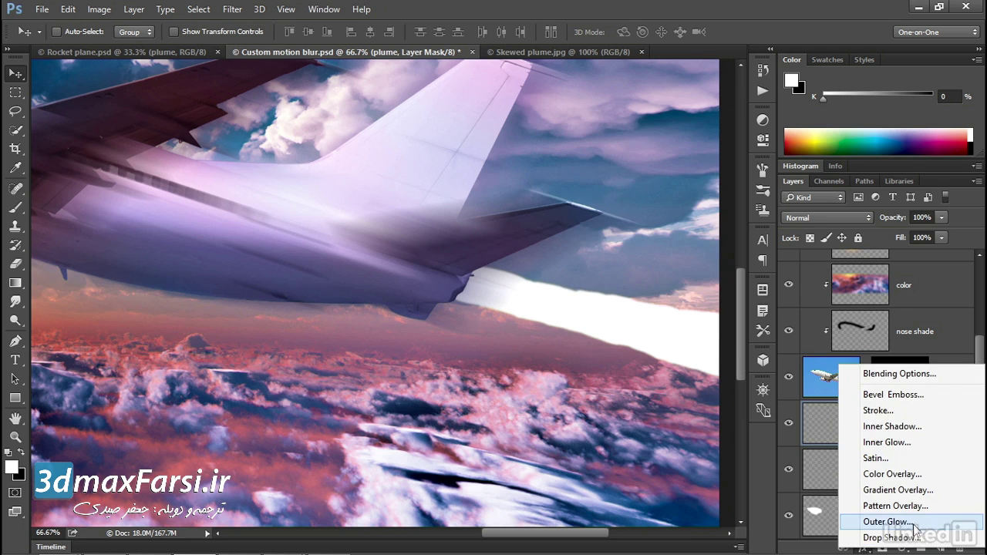
click(887, 522)
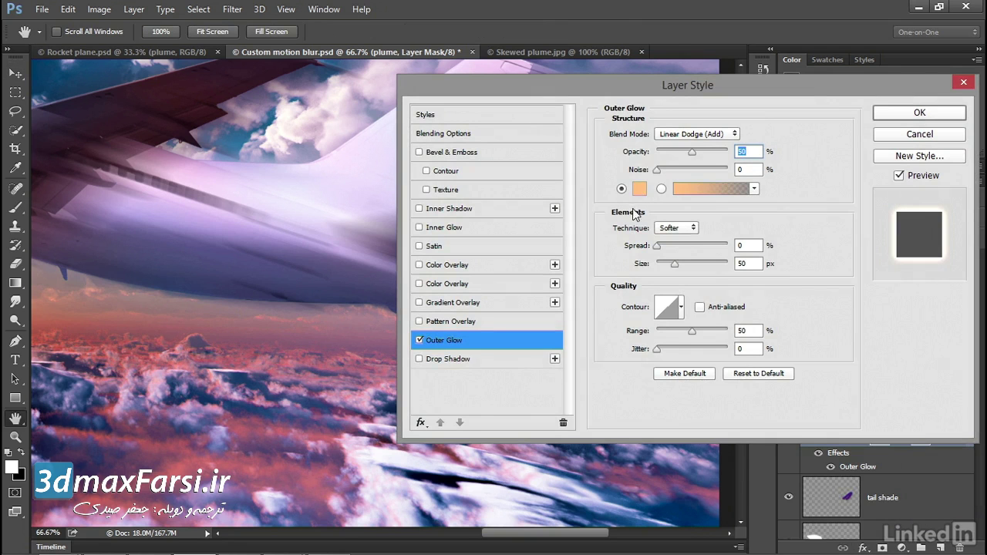
click(640, 189)
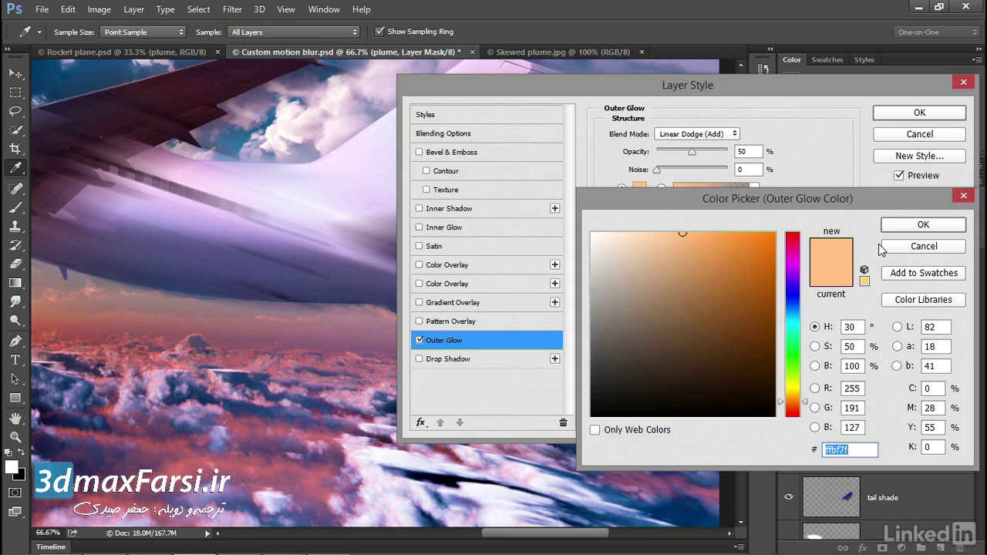
click(895, 225)
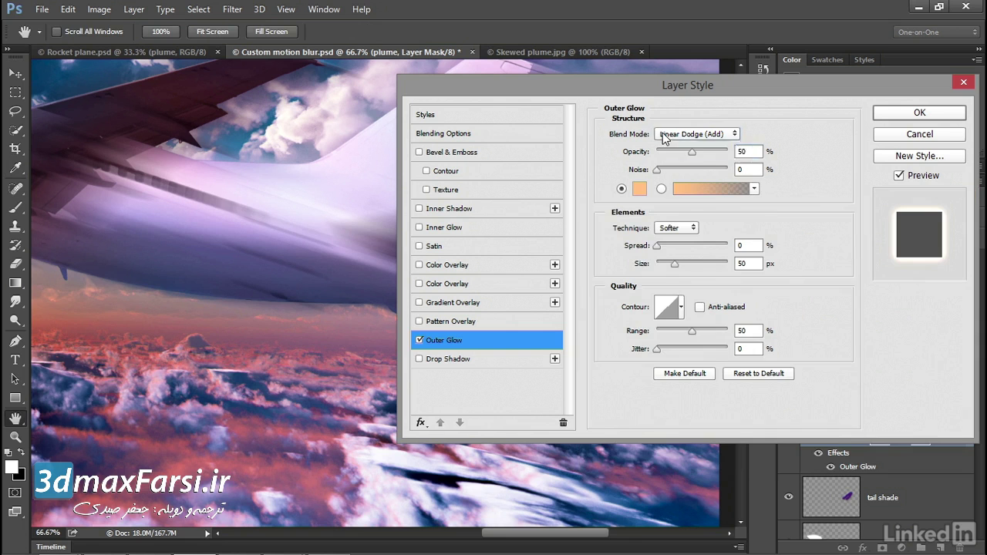
click(664, 135)
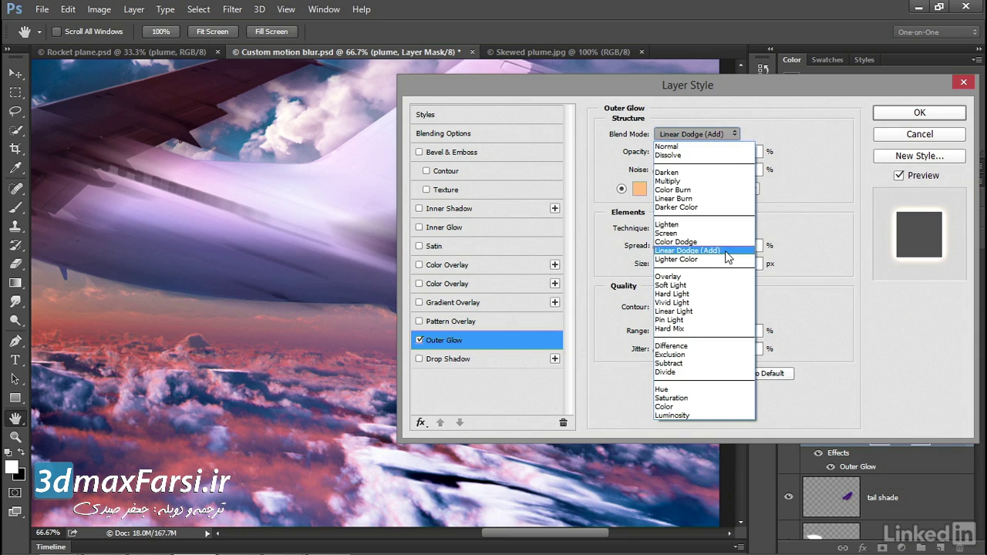
click(725, 252)
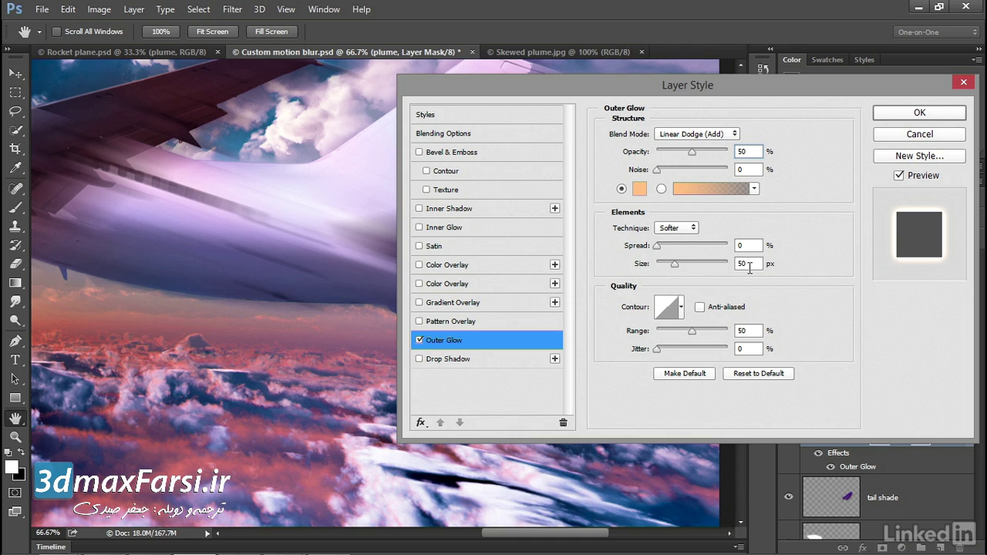
click(901, 117)
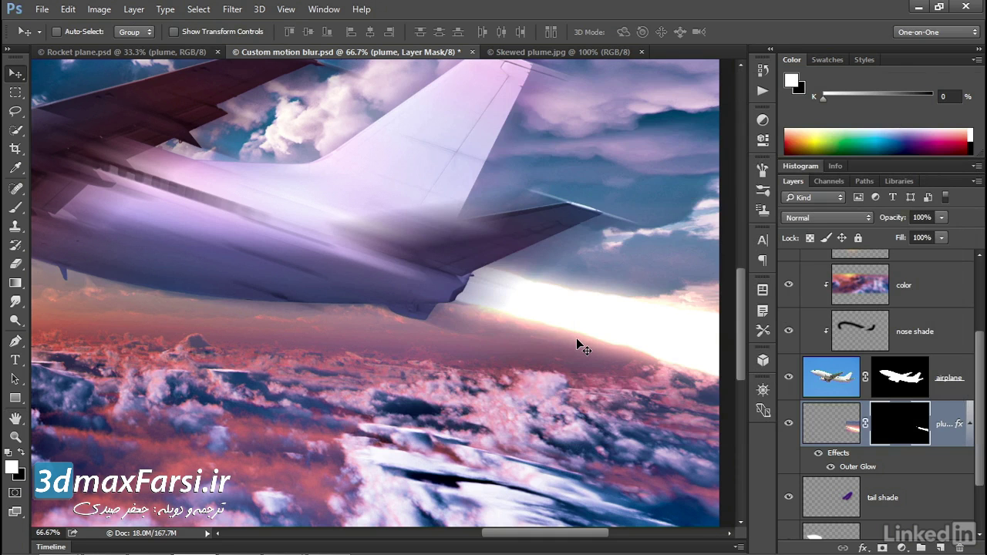
View the composition in full-screen mode without the interface.
key(f)
key(f)
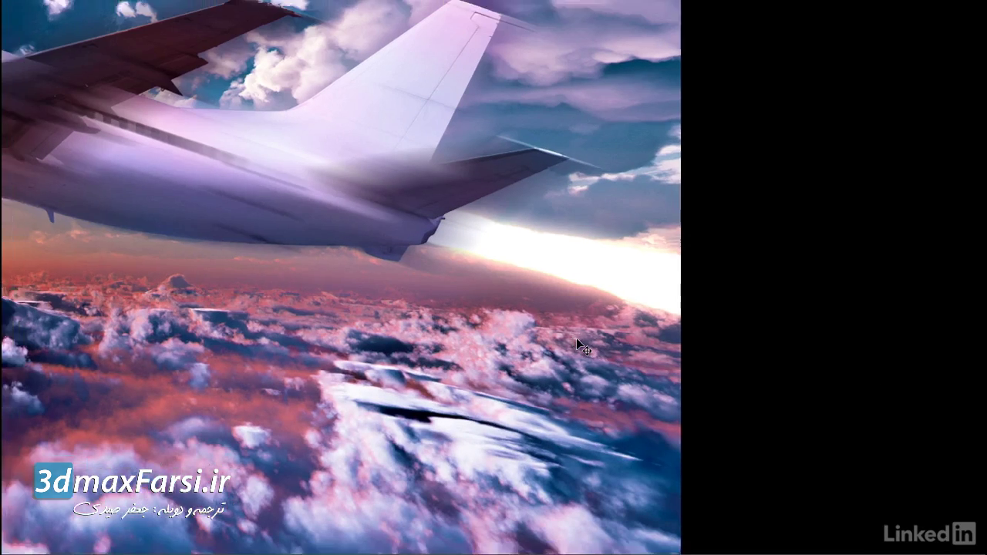